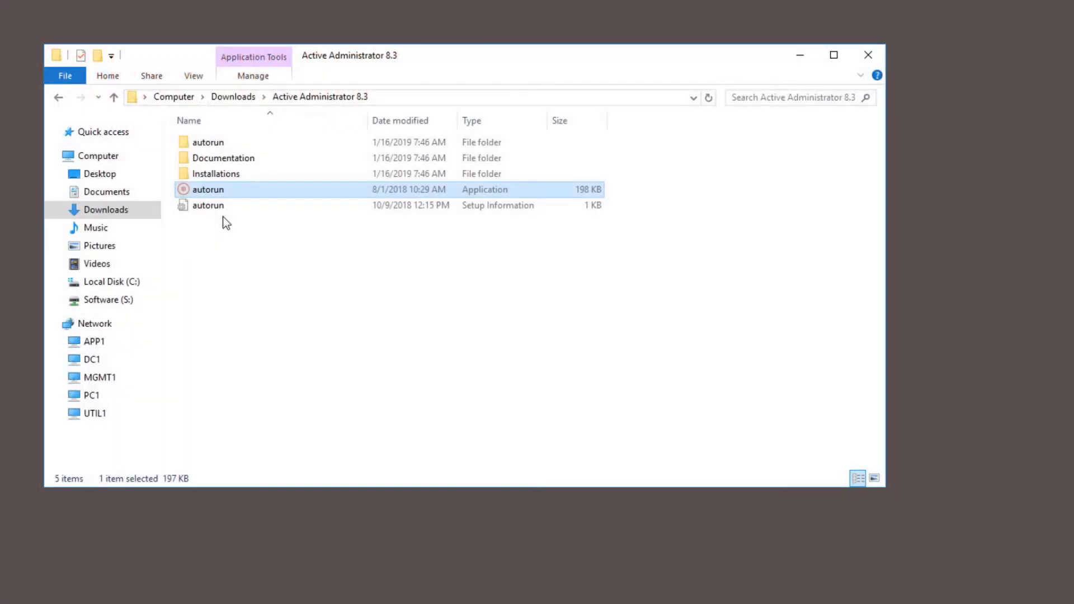
Open the context menu of the autorun application in Downloads > Active Administrator 8.3.
right_click(215, 190)
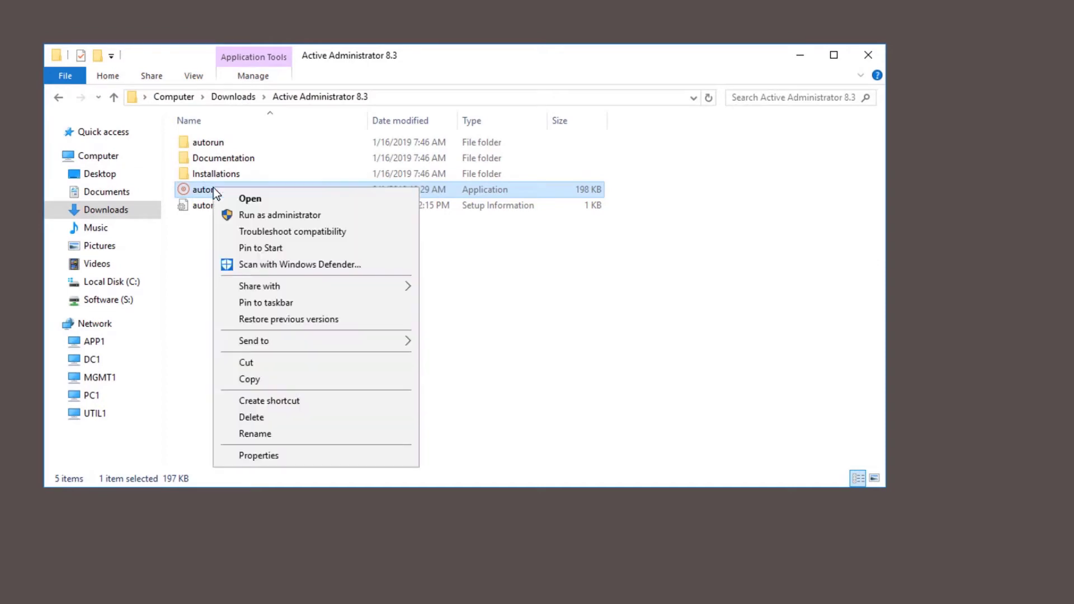
Run autorun as administrator and start the Active Administrator Server Install.
left_click(256, 216)
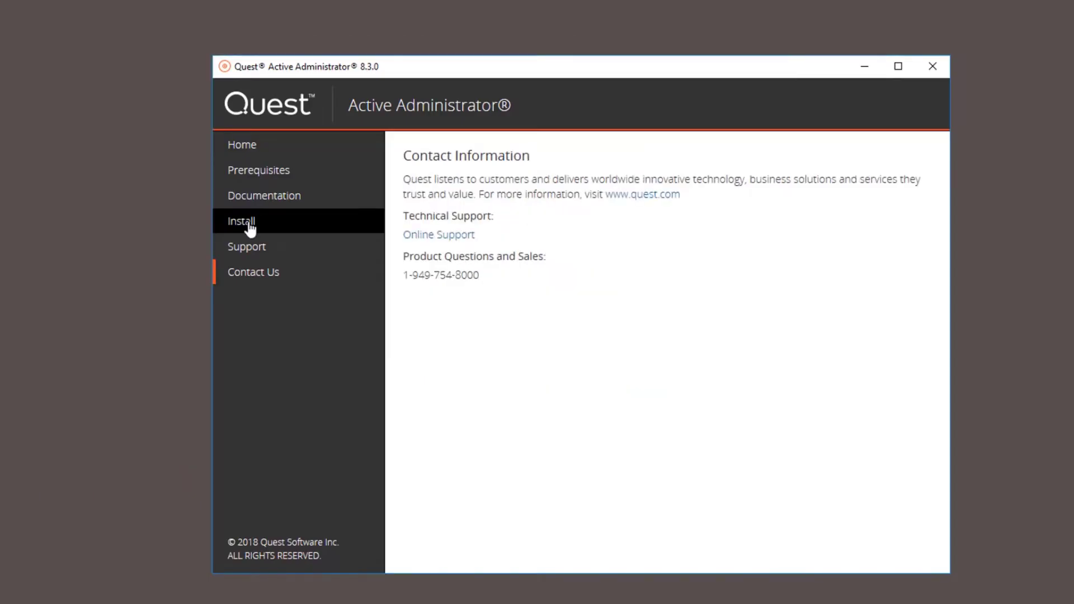
left_click(250, 228)
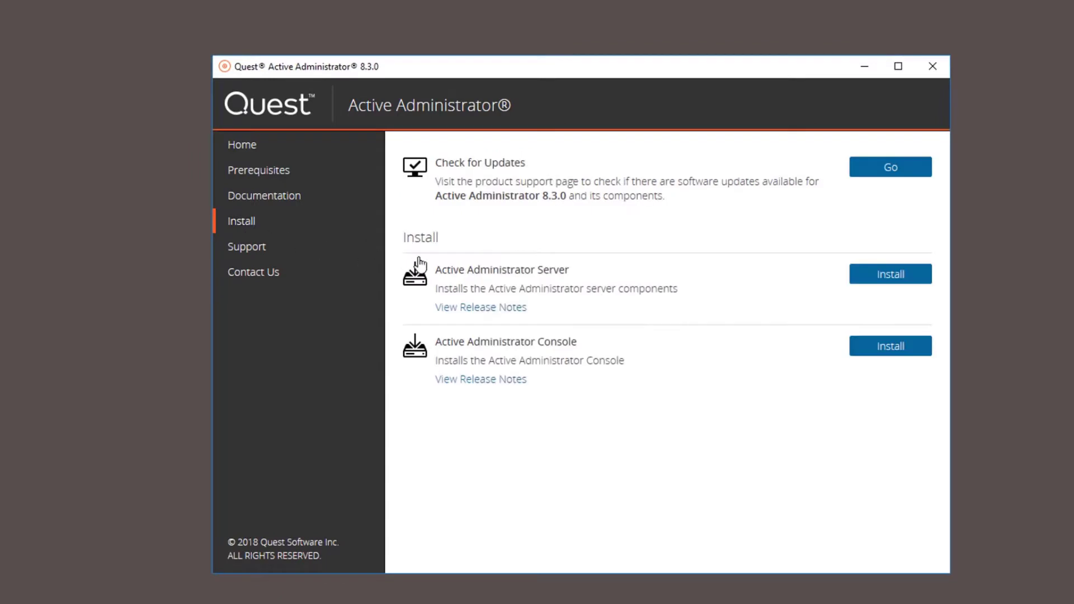
left_click(897, 278)
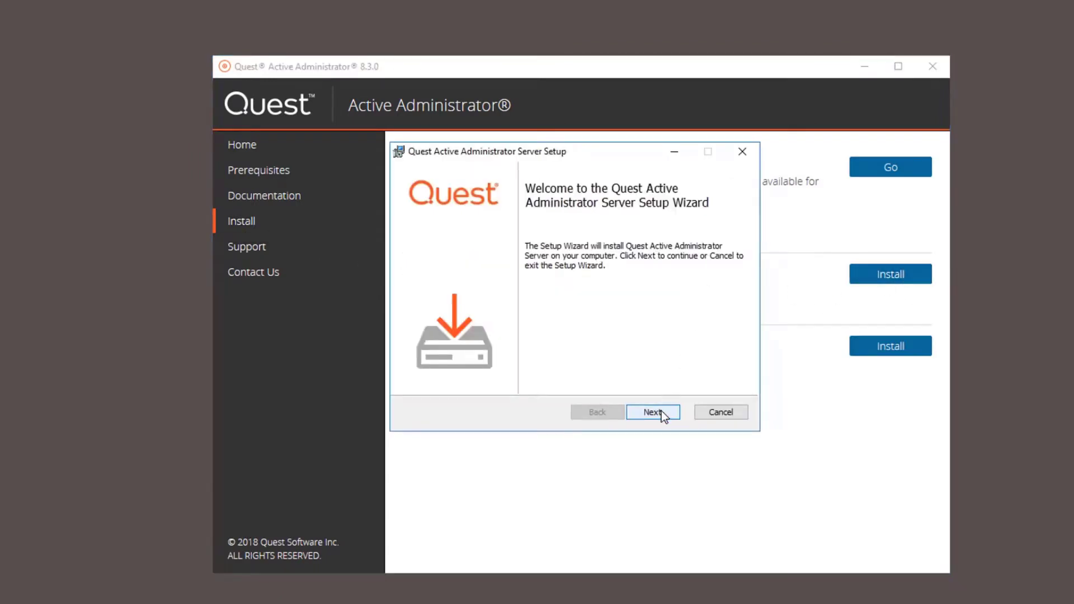
Accept the EULA and install the server to the default Program Files folder.
left_click(661, 411)
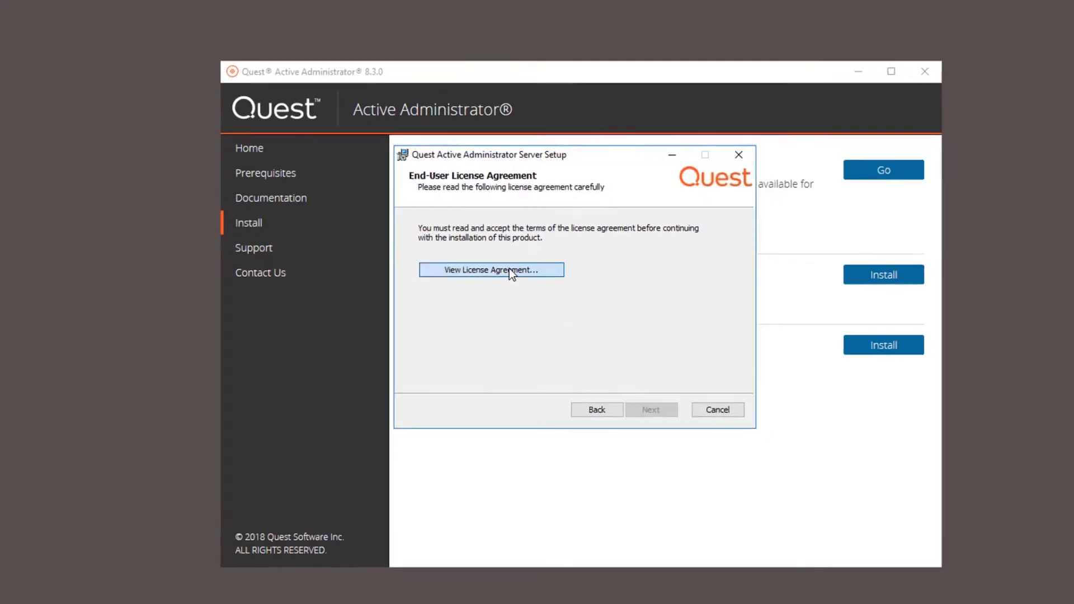
left_click(511, 272)
left_click_drag(733, 244, 732, 340)
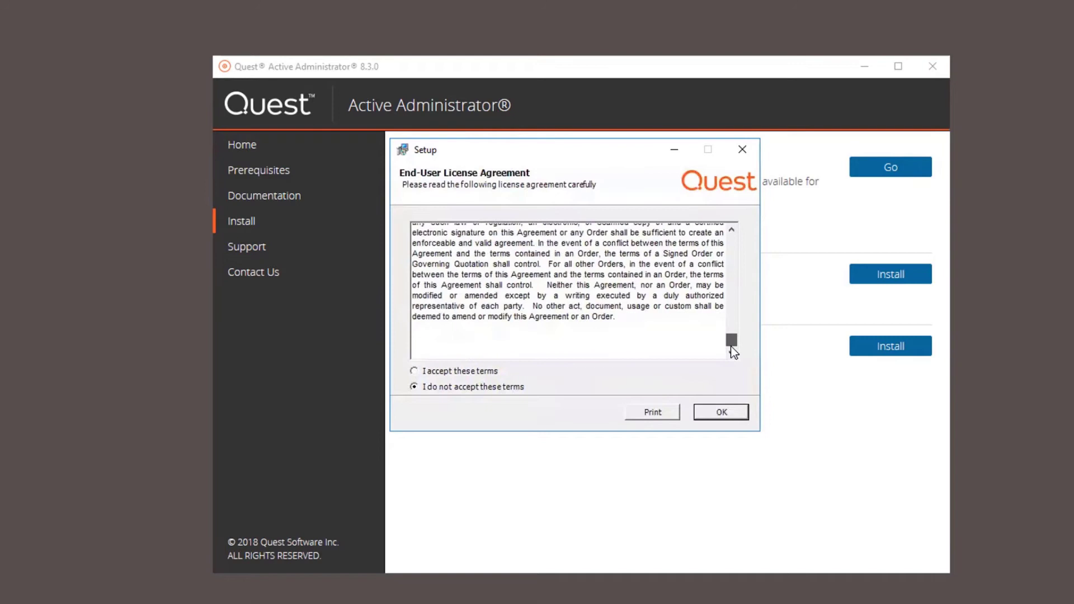
left_click(732, 419)
left_click(650, 413)
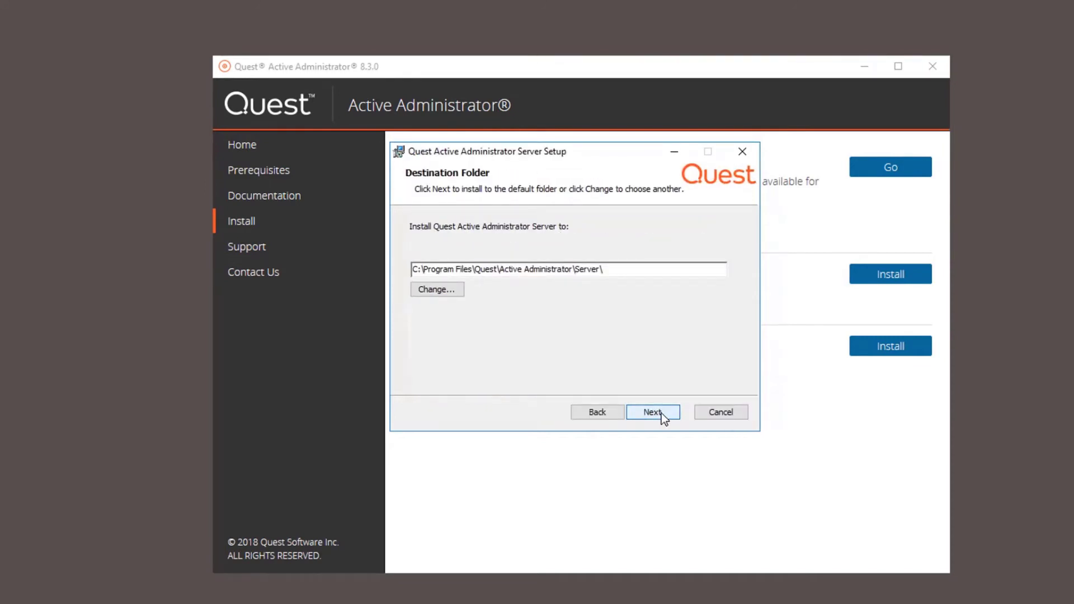
left_click(661, 413)
left_click(661, 413)
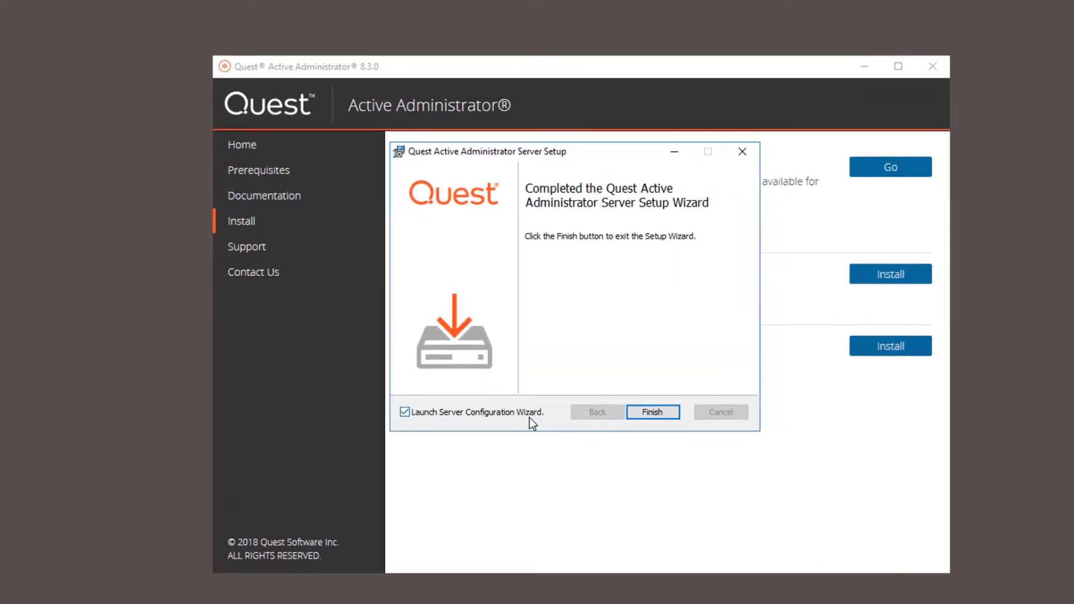
left_click(658, 413)
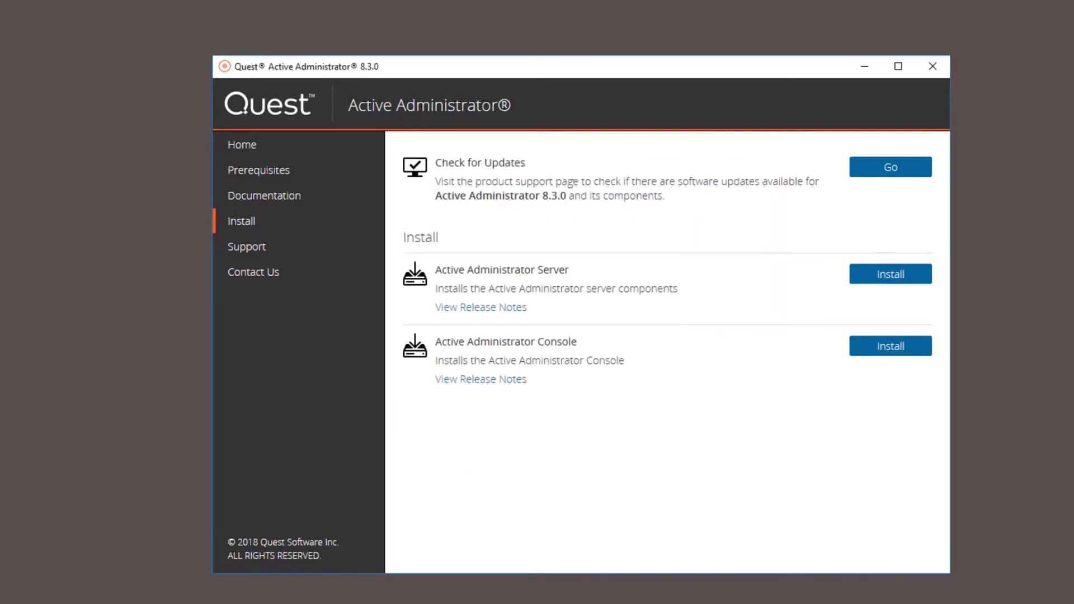
Add the Azure Active Directory and Certificate Management .dlv license files from Downloads.
left_click(733, 503)
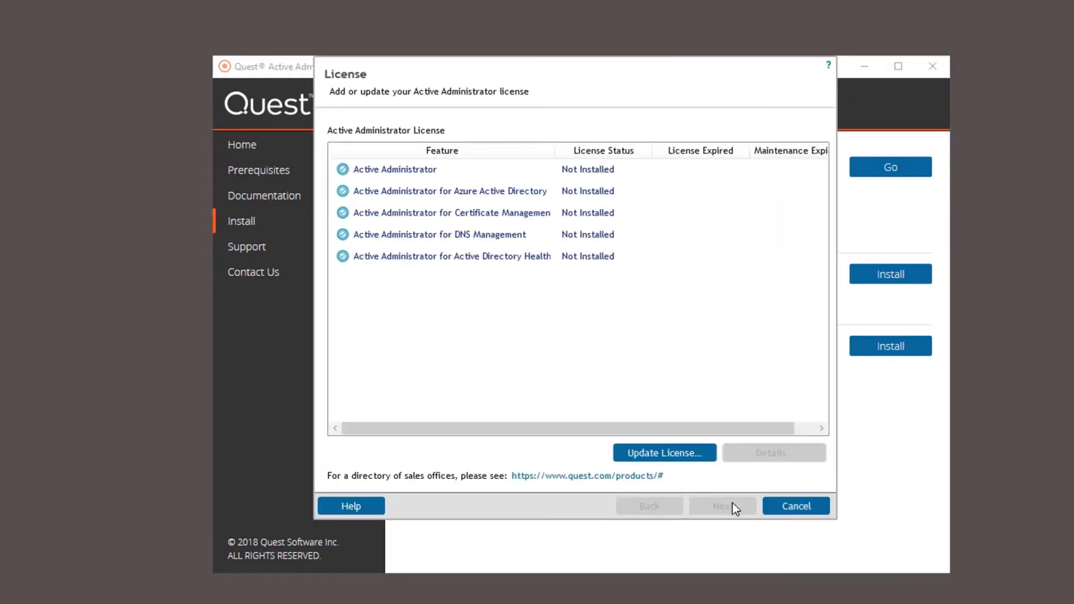
left_click(654, 453)
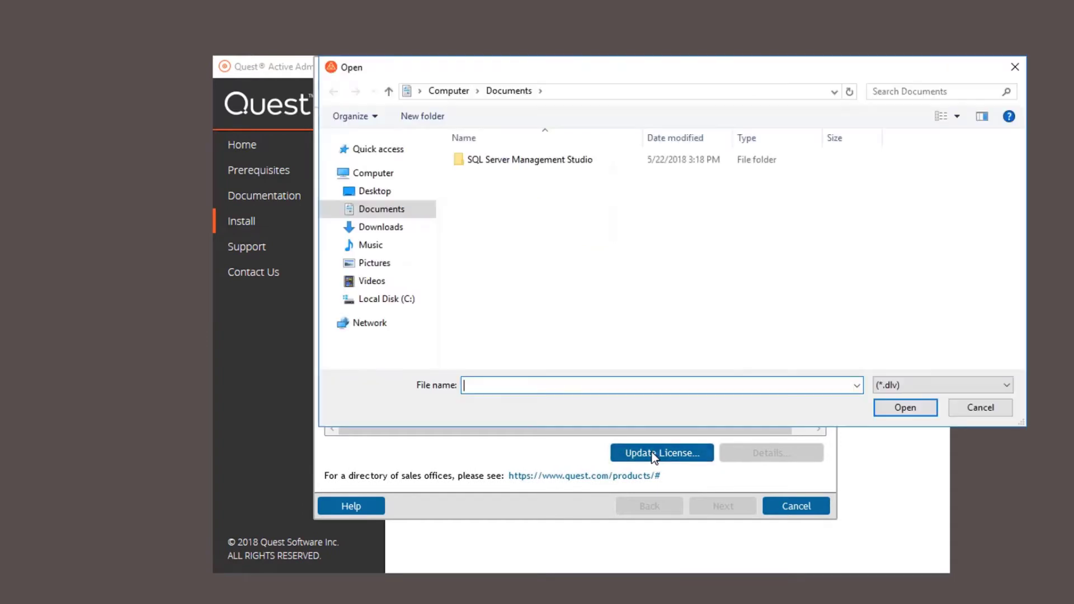
scroll(395, 173, "down", 2)
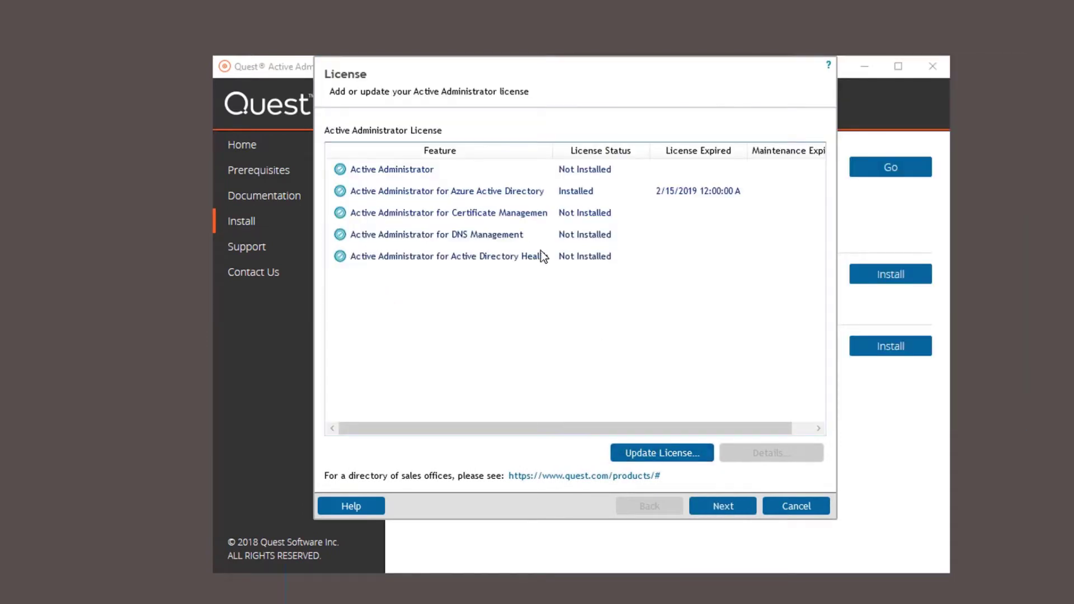
left_click(538, 212)
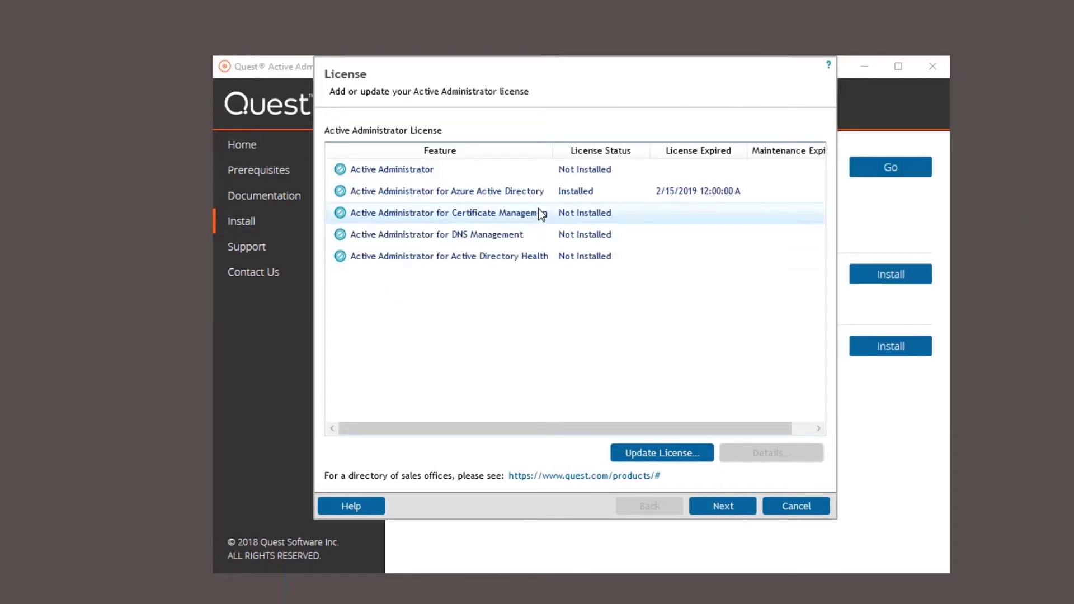
left_click(661, 451)
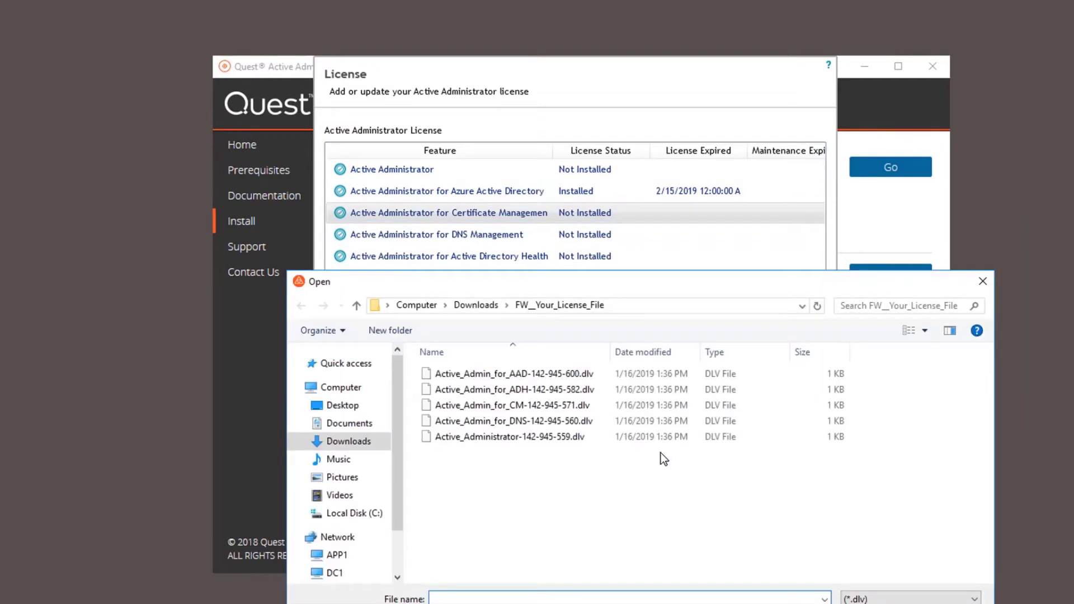
left_click(566, 405)
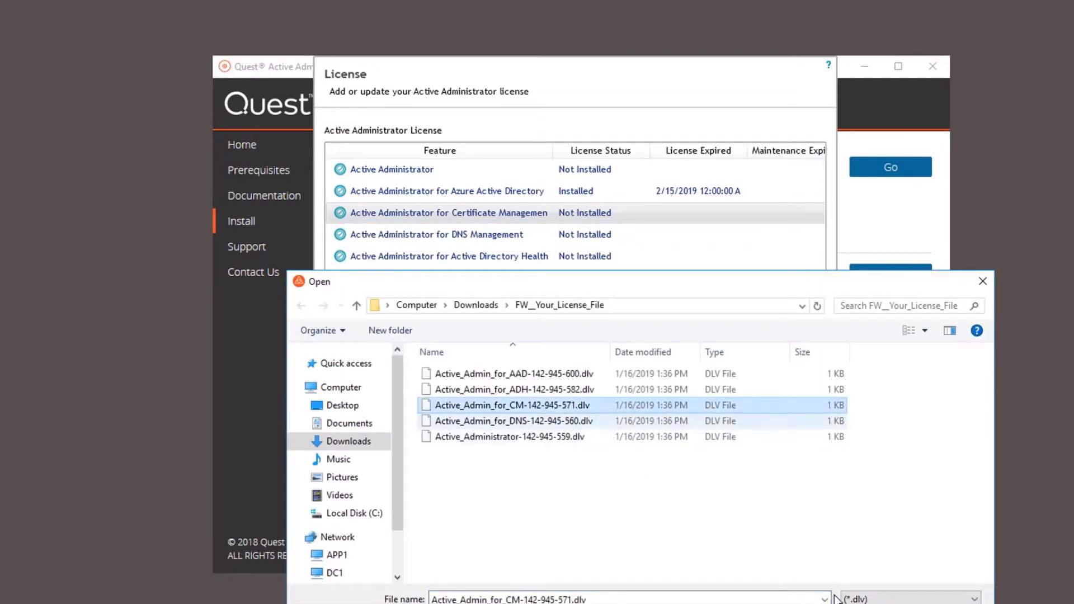
key("Return")
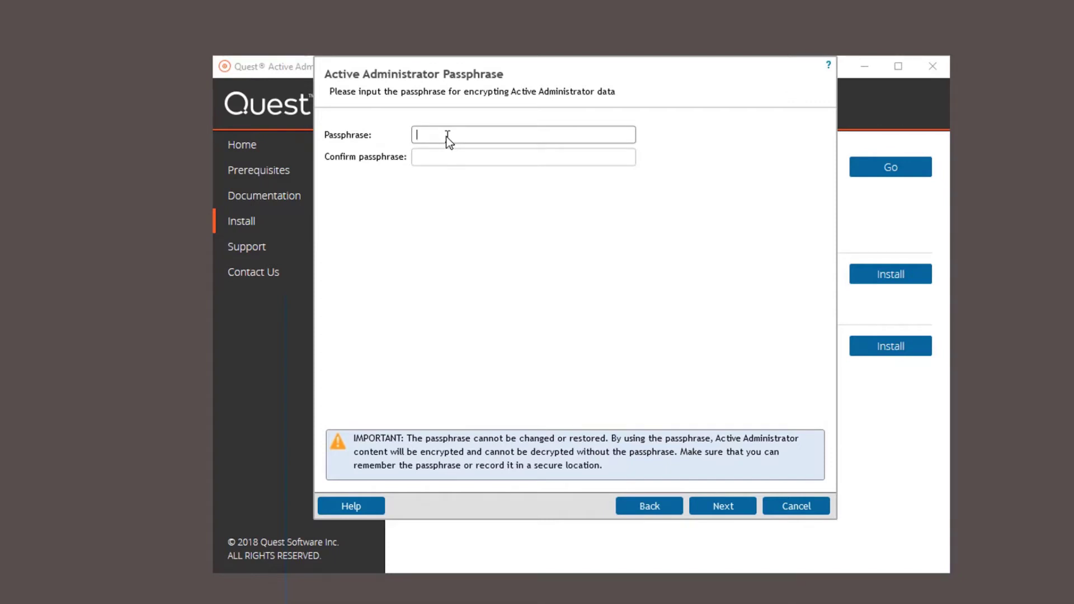
Enter and confirm the encryption passphrase.
type("••••")
key("BackSpace")
type("••")
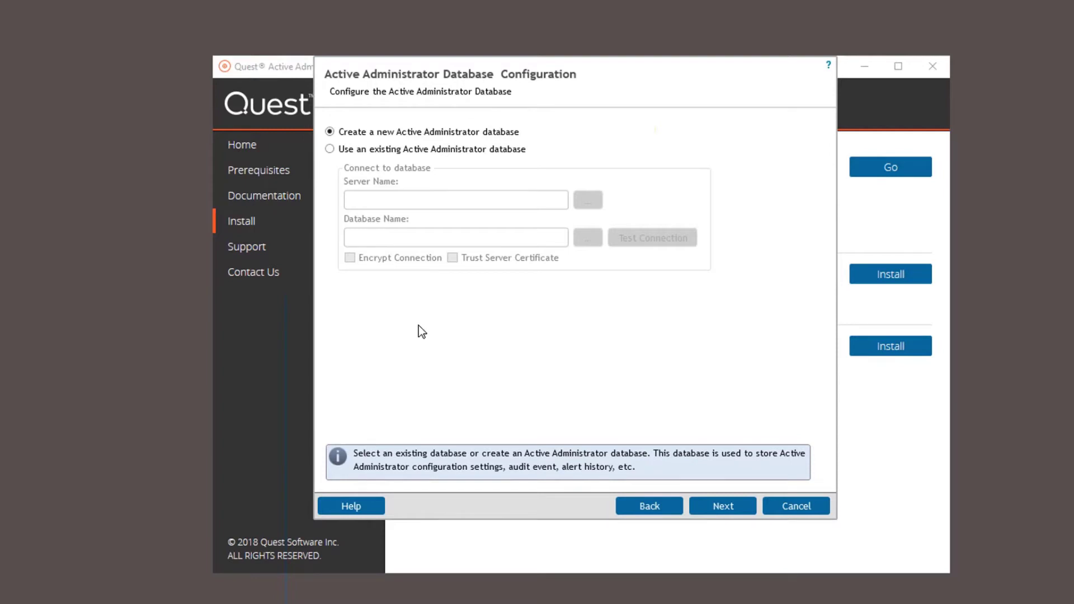
Create a new ActiveAdministrator database on server App1 with default size and security settings.
type("A")
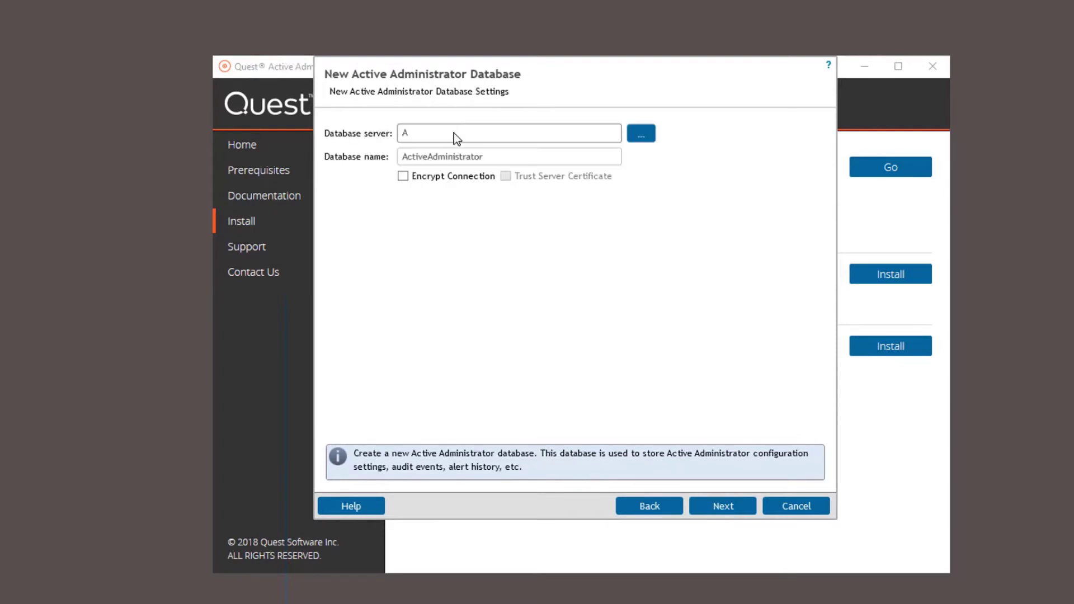
type("pp1")
left_click(730, 508)
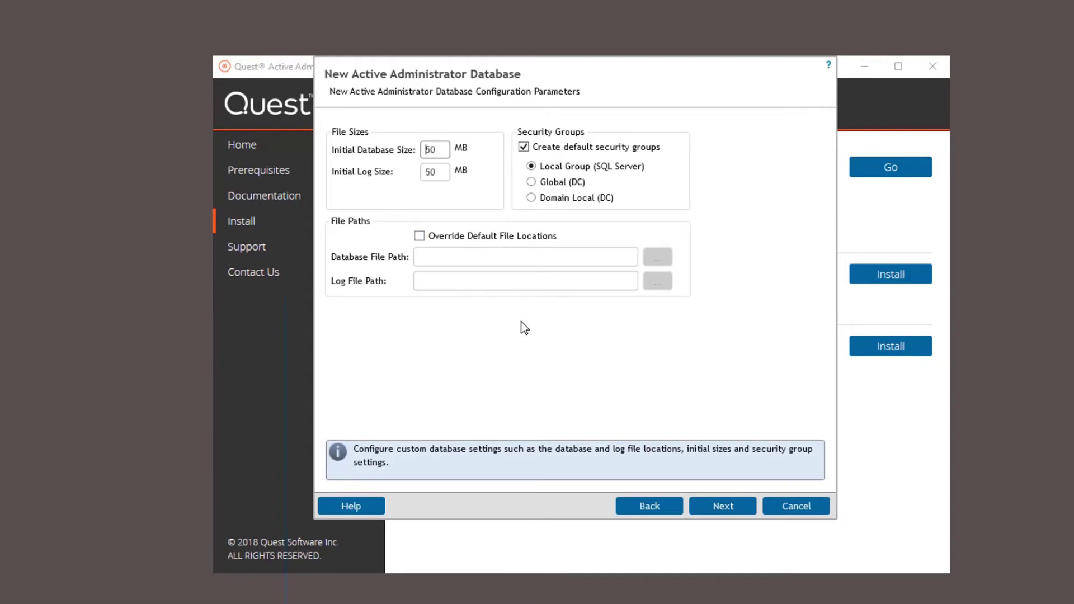
left_click(734, 507)
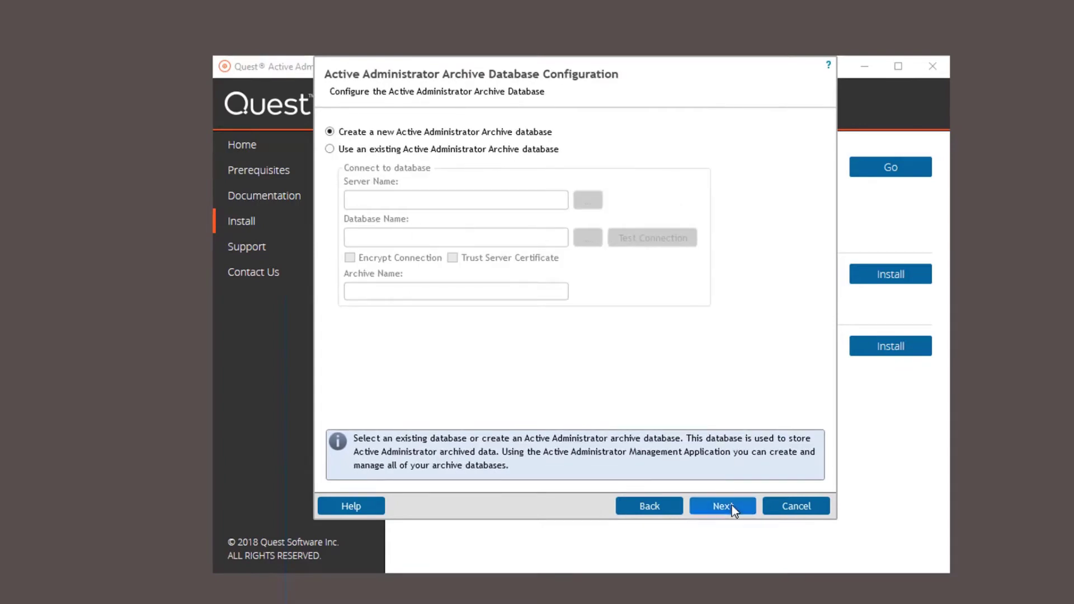
Create a new archive database with the default server, name, sizes and groups.
left_click(732, 507)
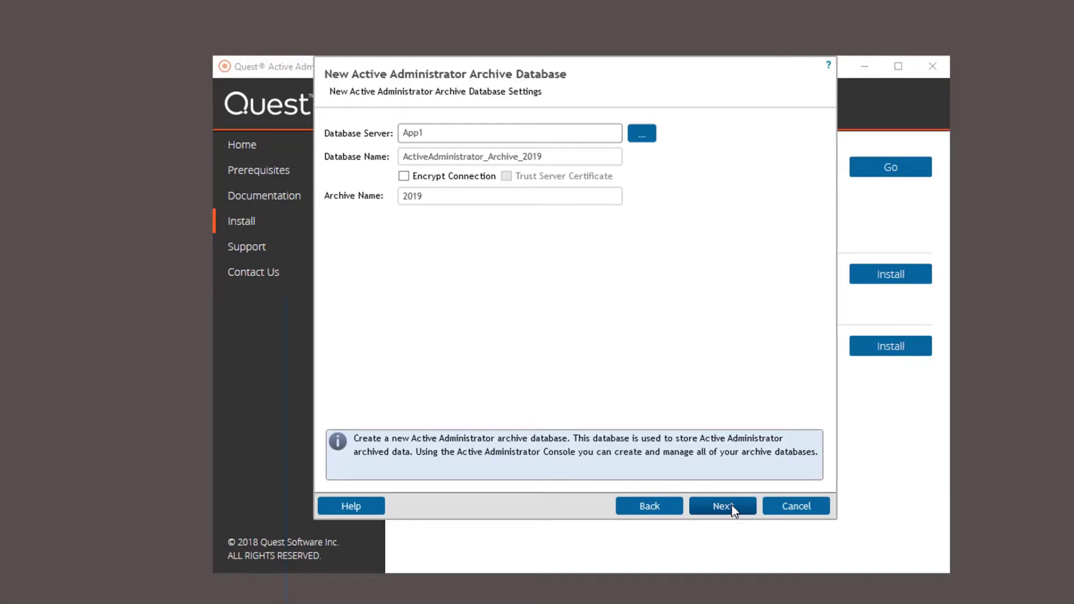
left_click(733, 506)
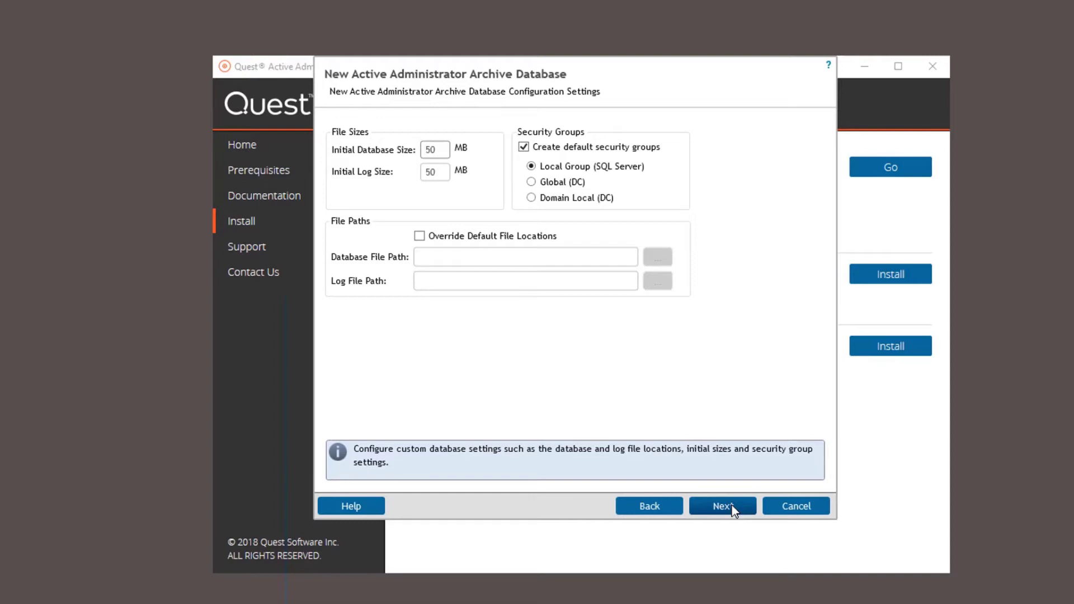
left_click(721, 506)
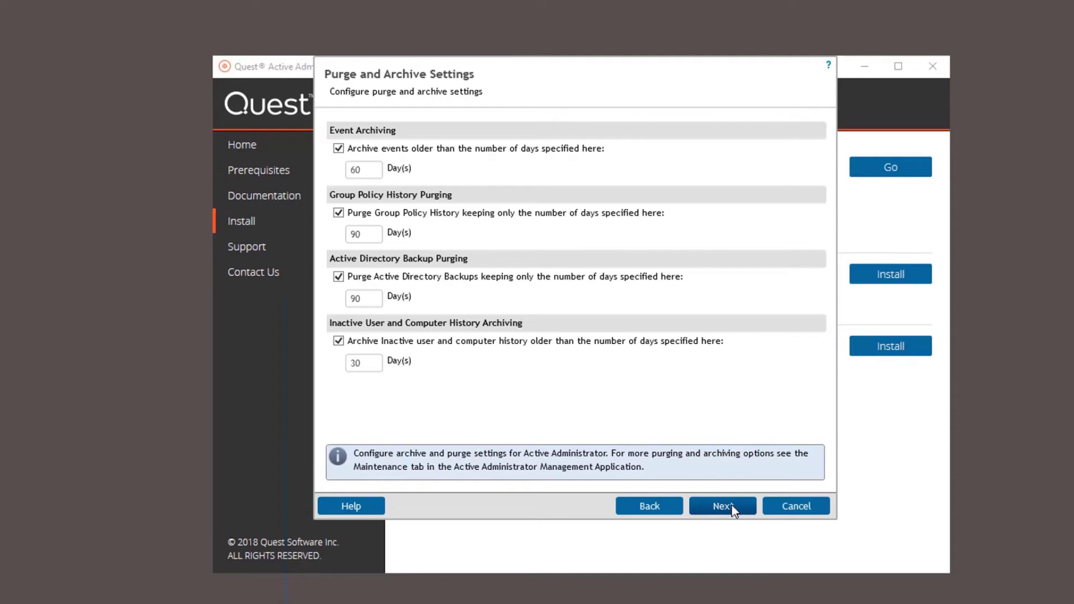
Keep default retention periods and create the data folder c:\ActiveAdministrator.
left_click(733, 508)
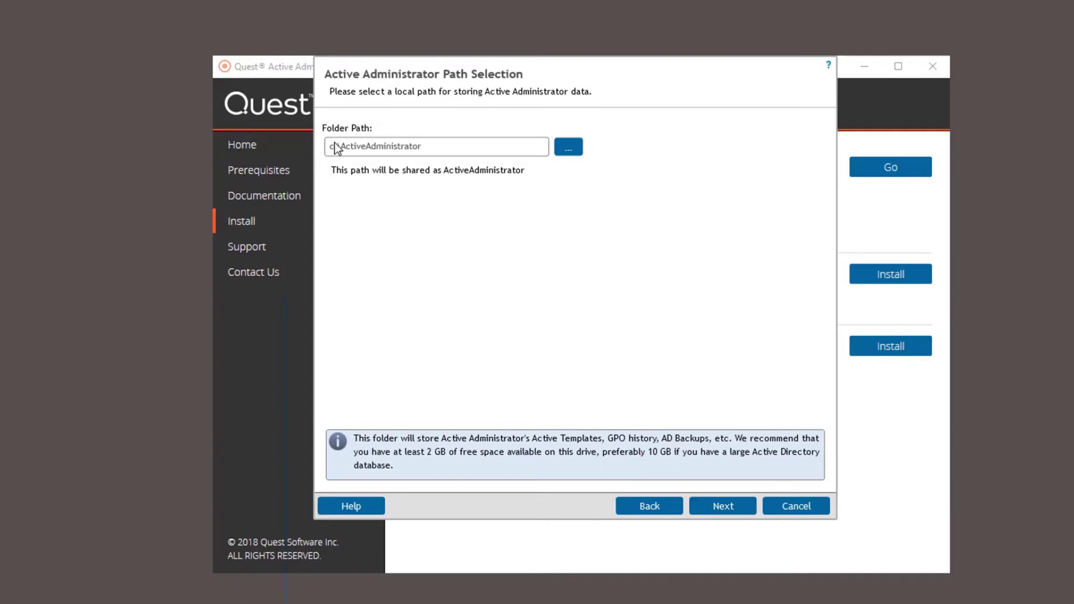
left_click(728, 507)
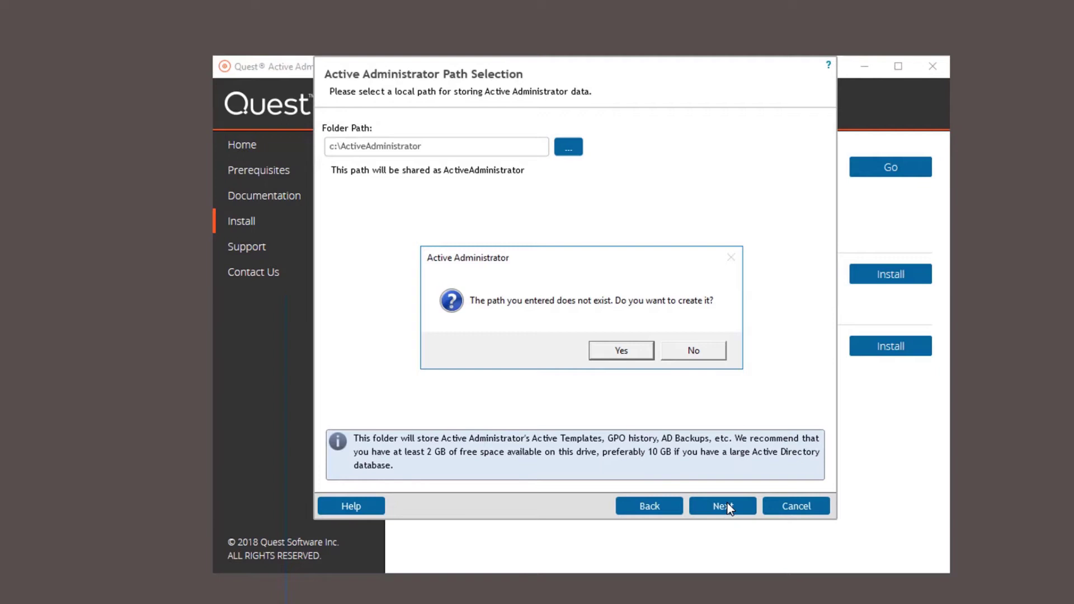
left_click(623, 350)
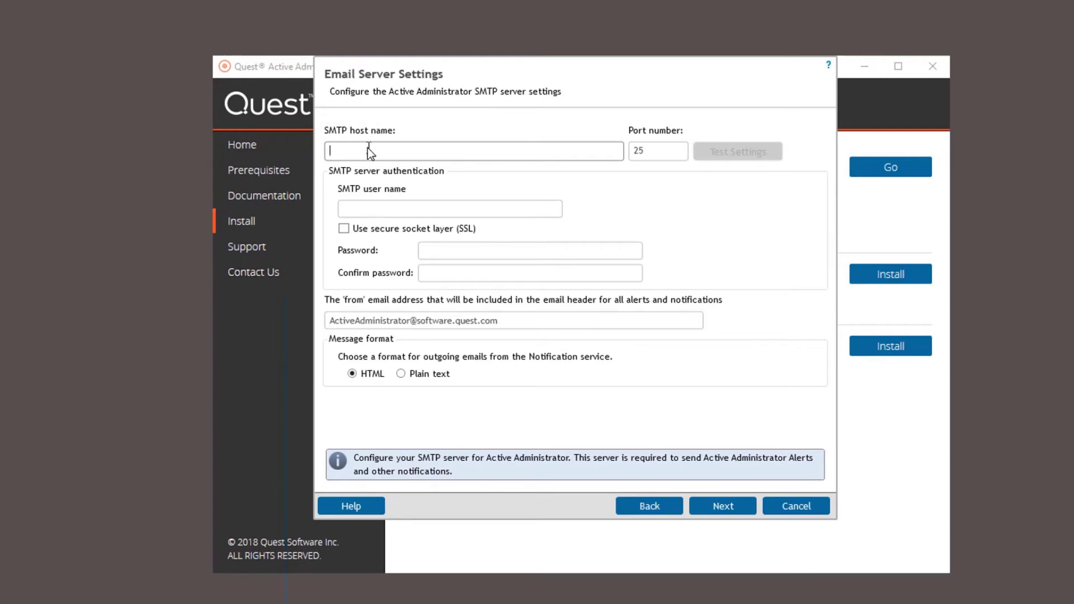
Set the SMTP host to MGMT1 and enter the authenticating SMTP user name.
type("MGMT")
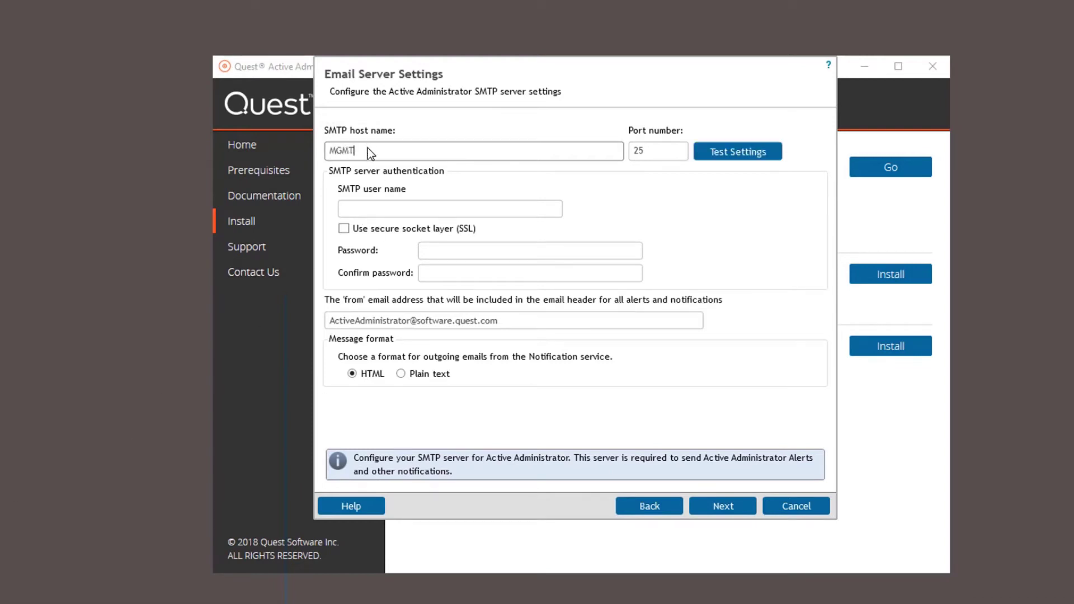
type("1")
left_click(423, 210)
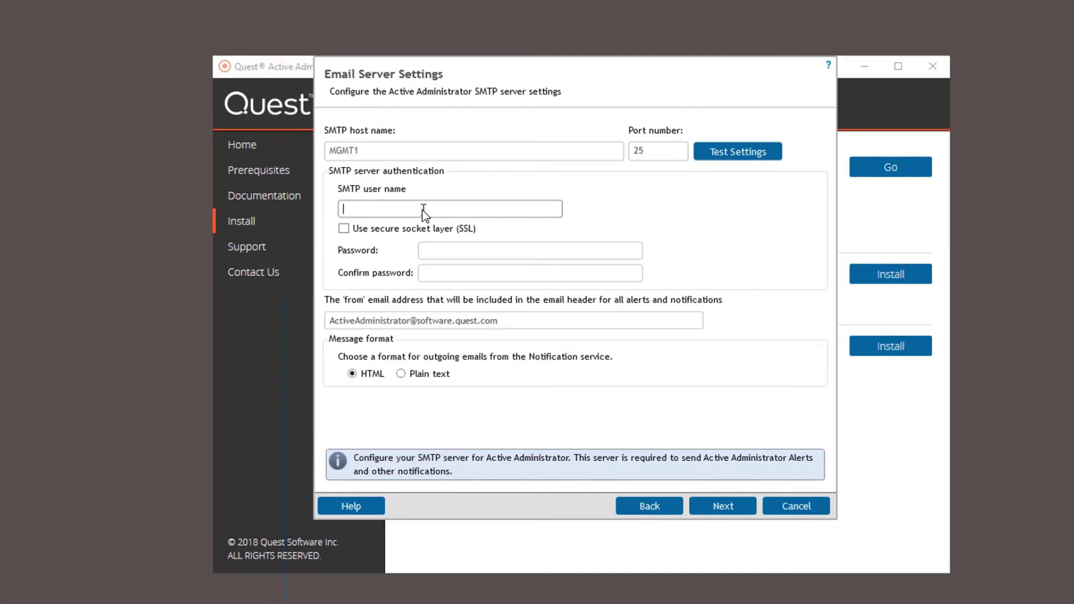
type("sqladmin")
key("Tab")
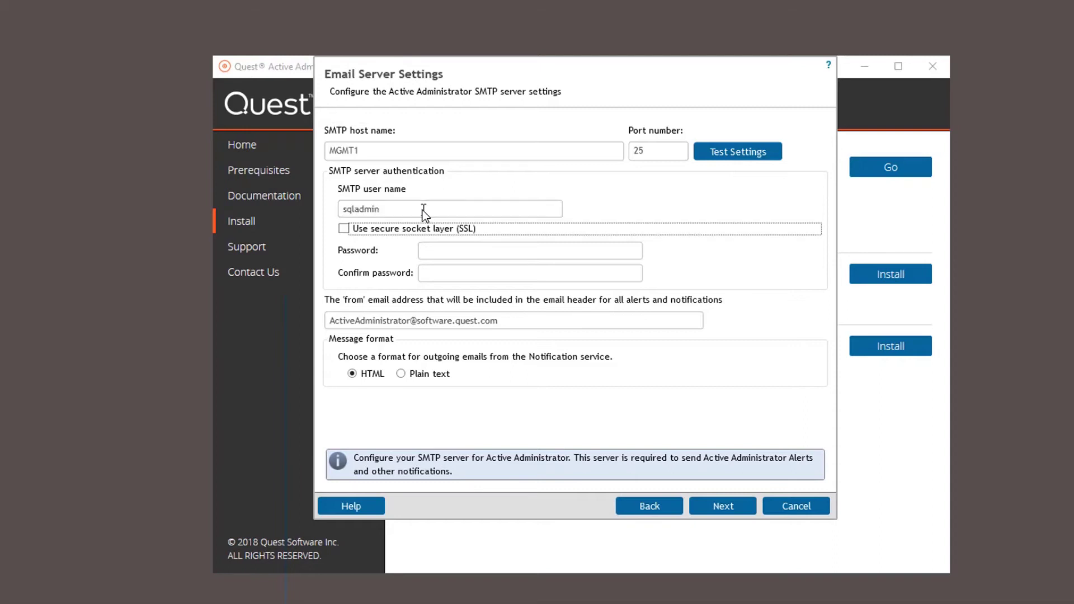
key("Tab")
Enter and confirm the SMTP password, then fill in the owner's email address.
type("*********")
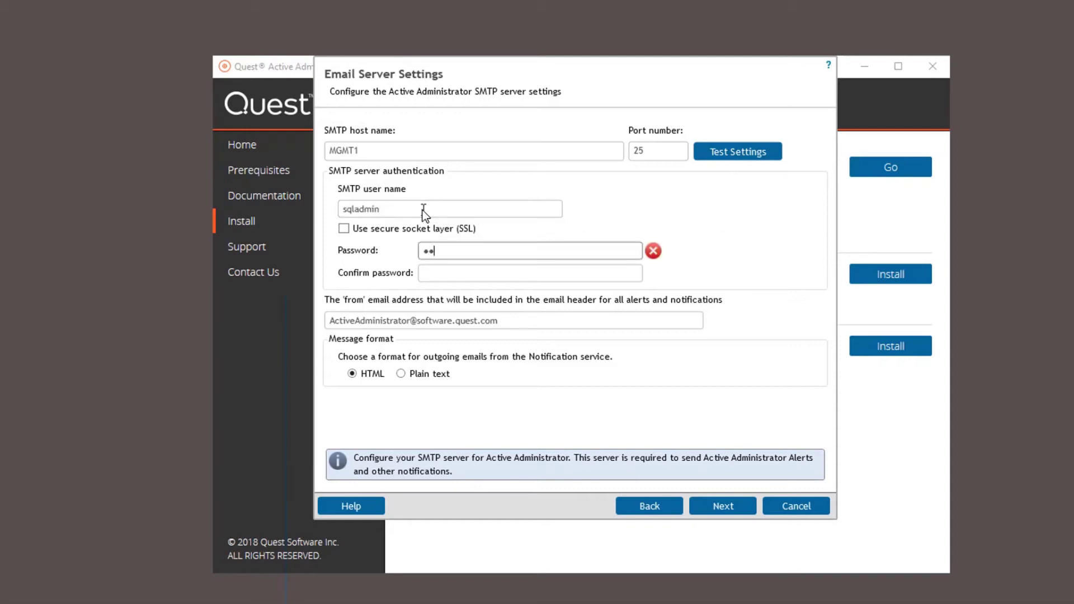
key("Tab")
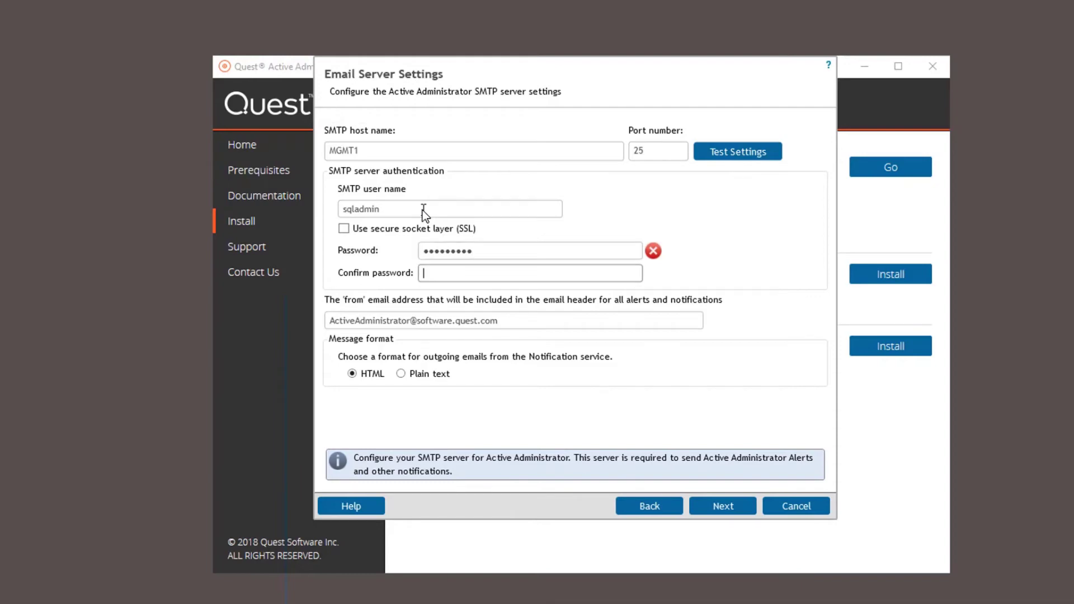
type("*********")
left_click(741, 509)
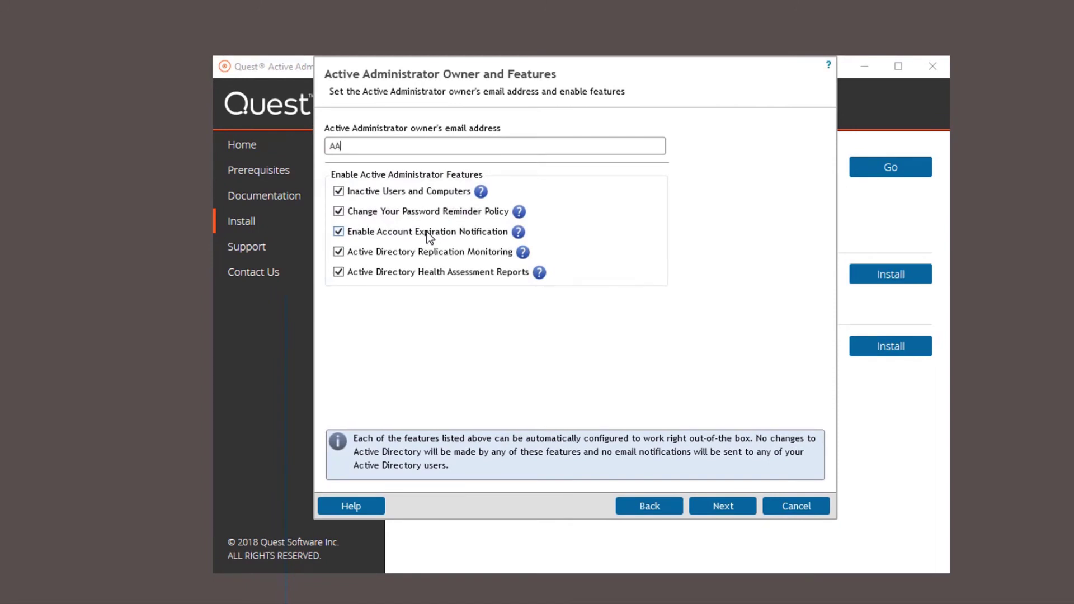
Keep default features, delegation and GPO history, and enable password recovery for questdemos.com.
left_click(730, 507)
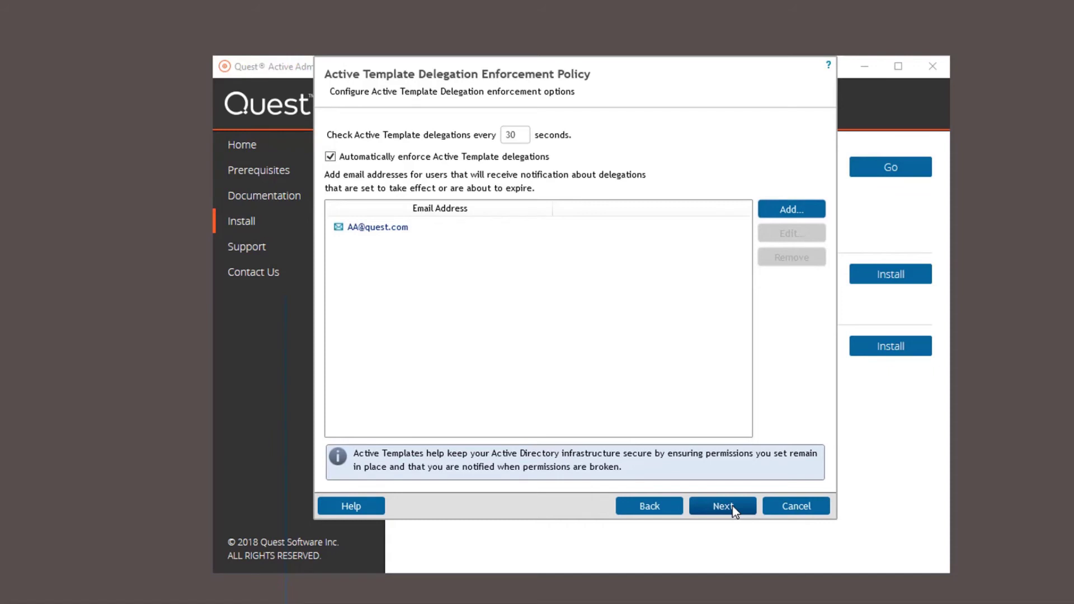
left_click(733, 507)
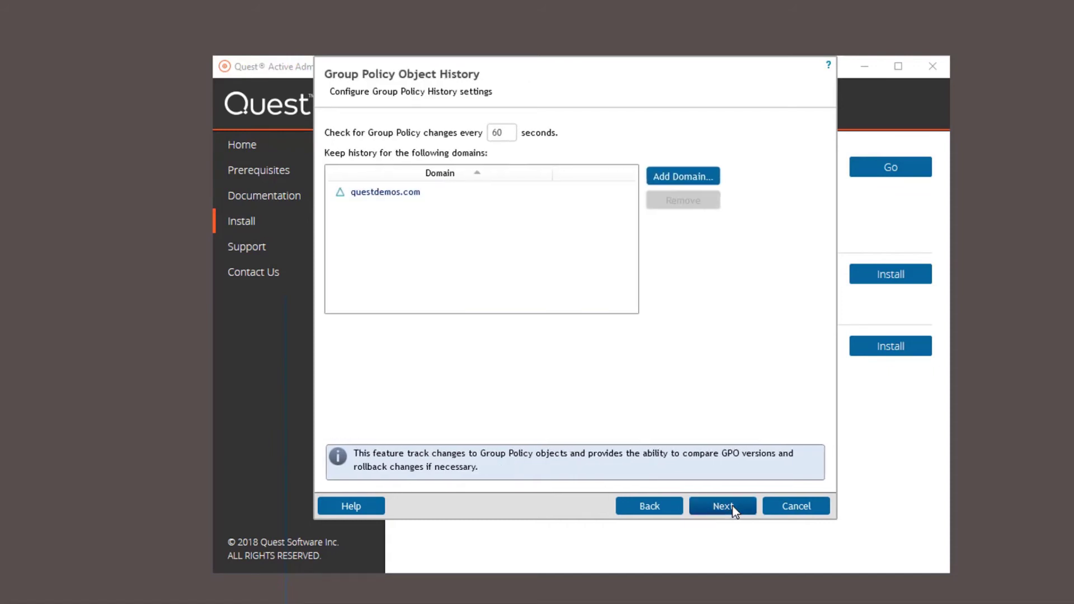
left_click(734, 509)
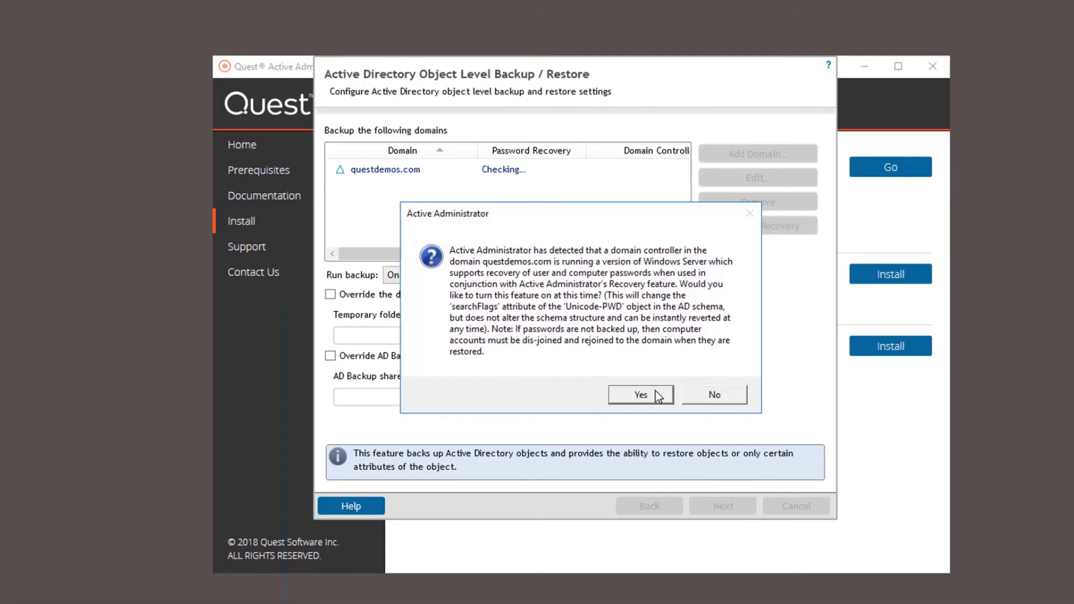
left_click(656, 391)
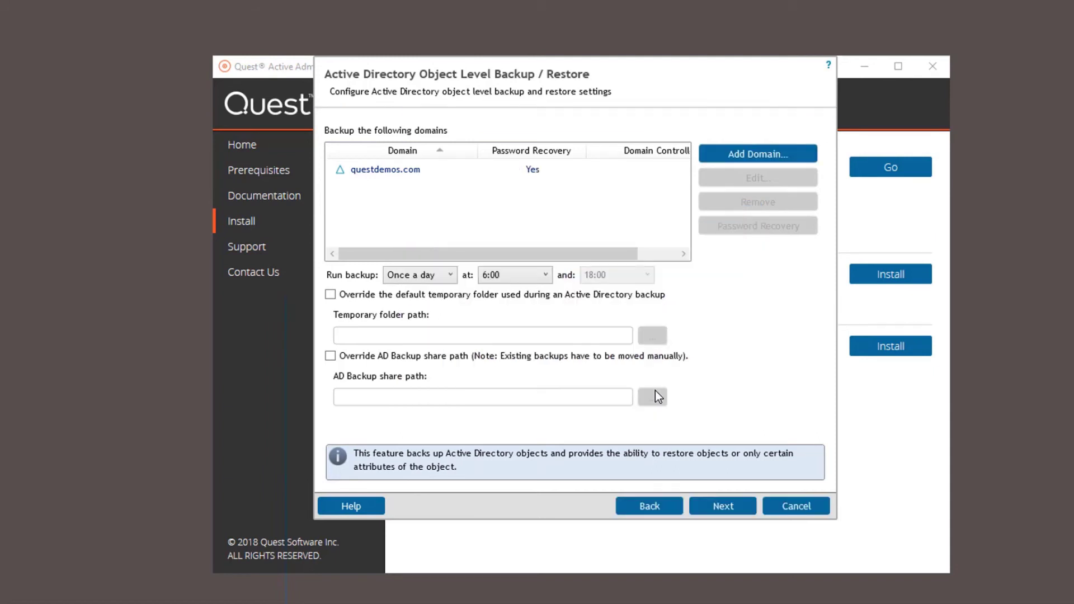
left_click(727, 508)
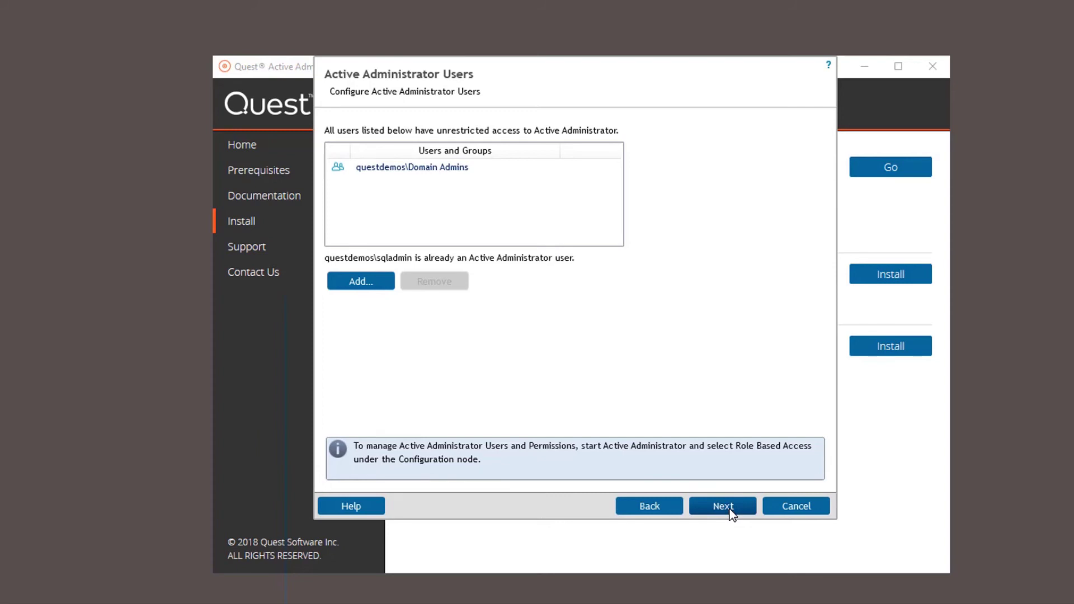
Keep the administrator users, set the questdemos service account and password, and leave SCOM off.
left_click(730, 511)
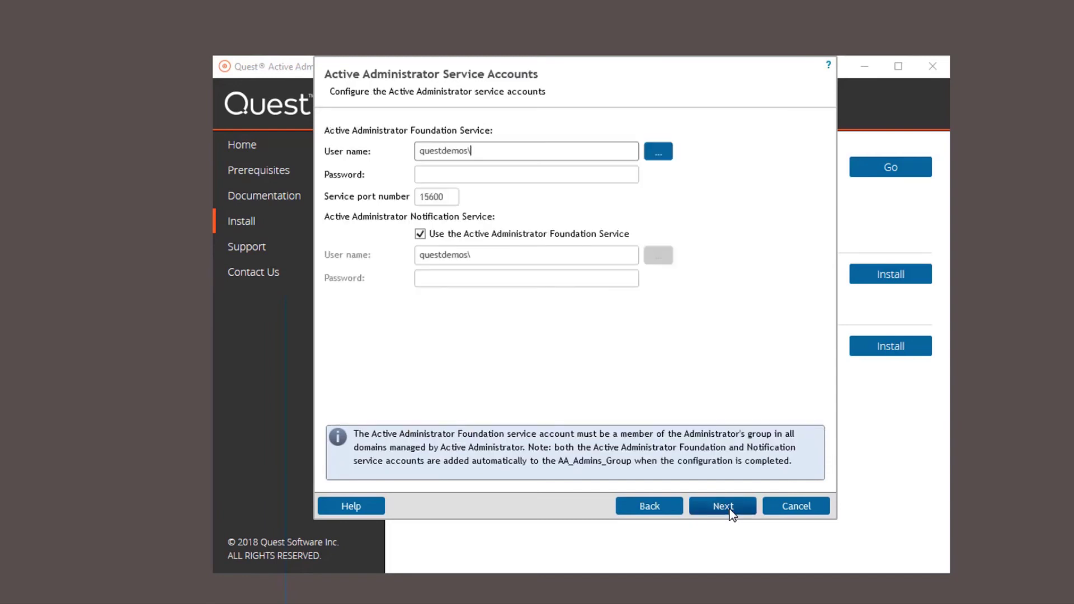
type("sqladmin")
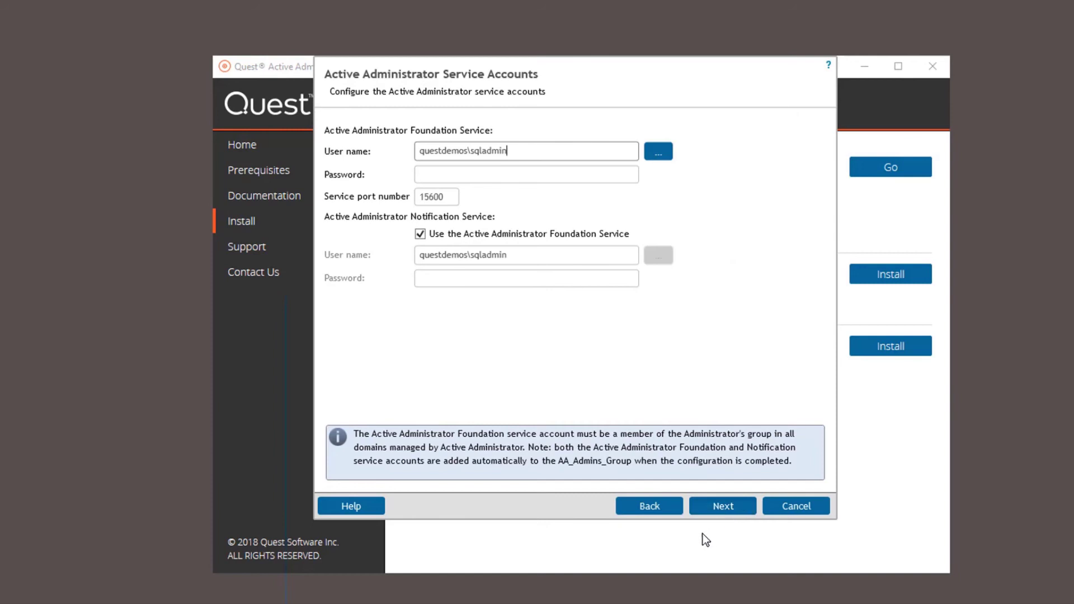
left_click(486, 172)
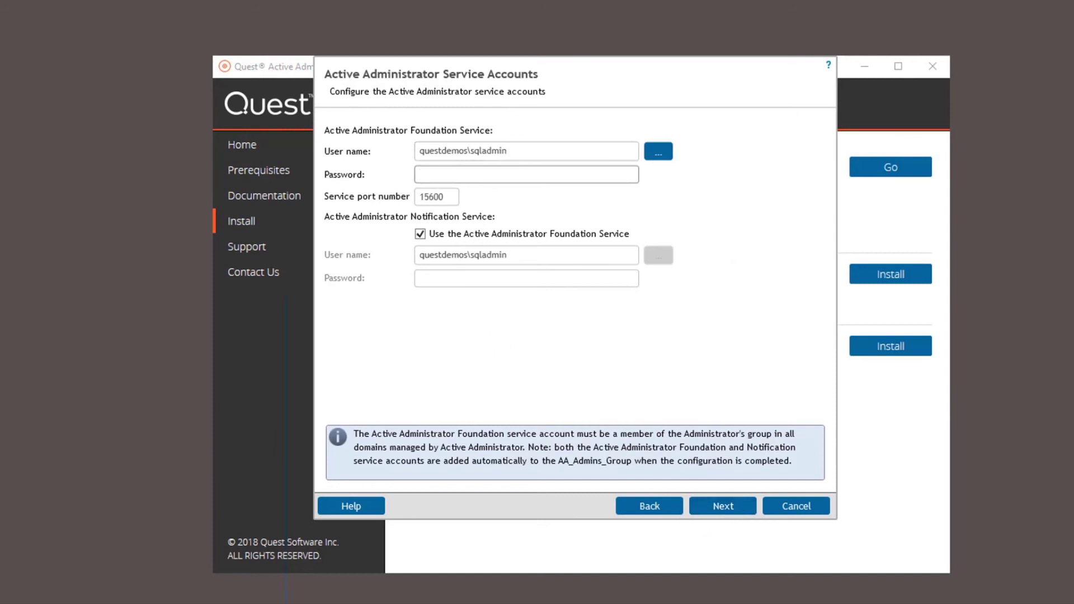
left_click(723, 507)
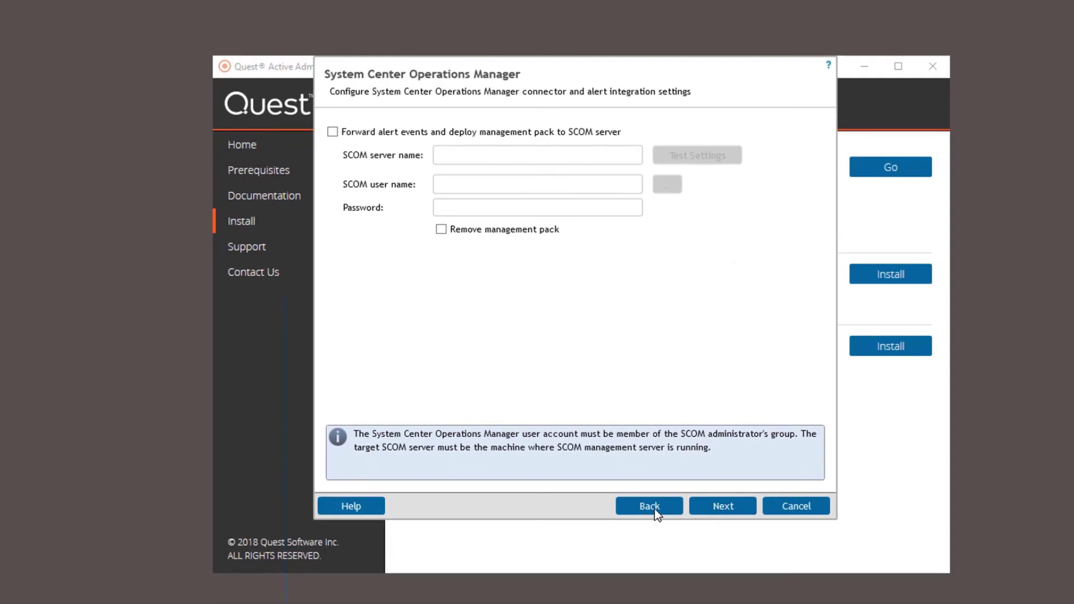
left_click(736, 509)
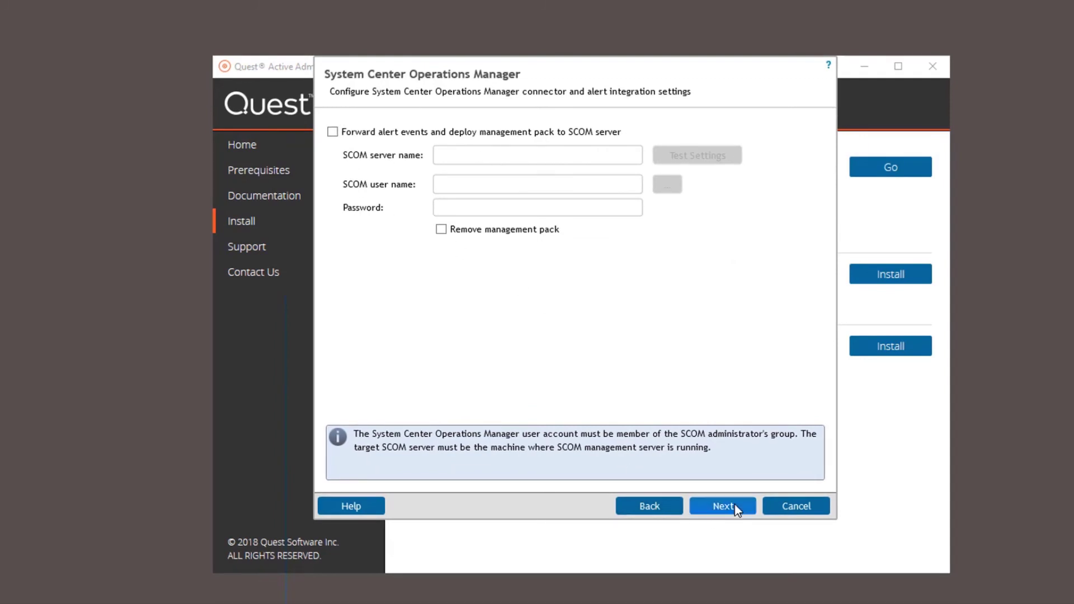
left_click(723, 506)
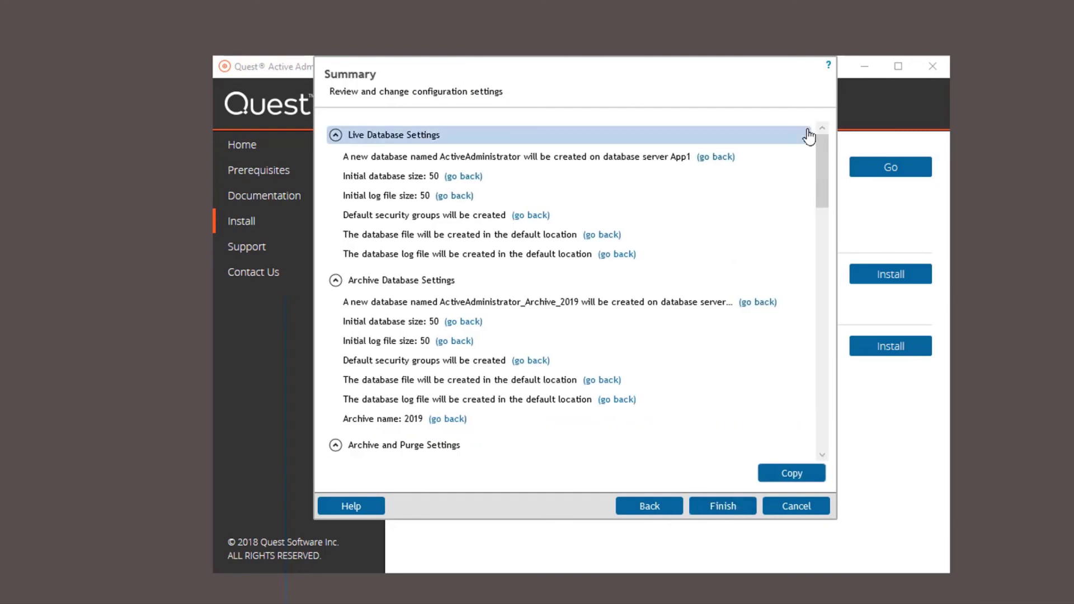
Review the Summary, run the configuration until databases and services succeed, then close the wizard.
left_click_drag(820, 169, 824, 442)
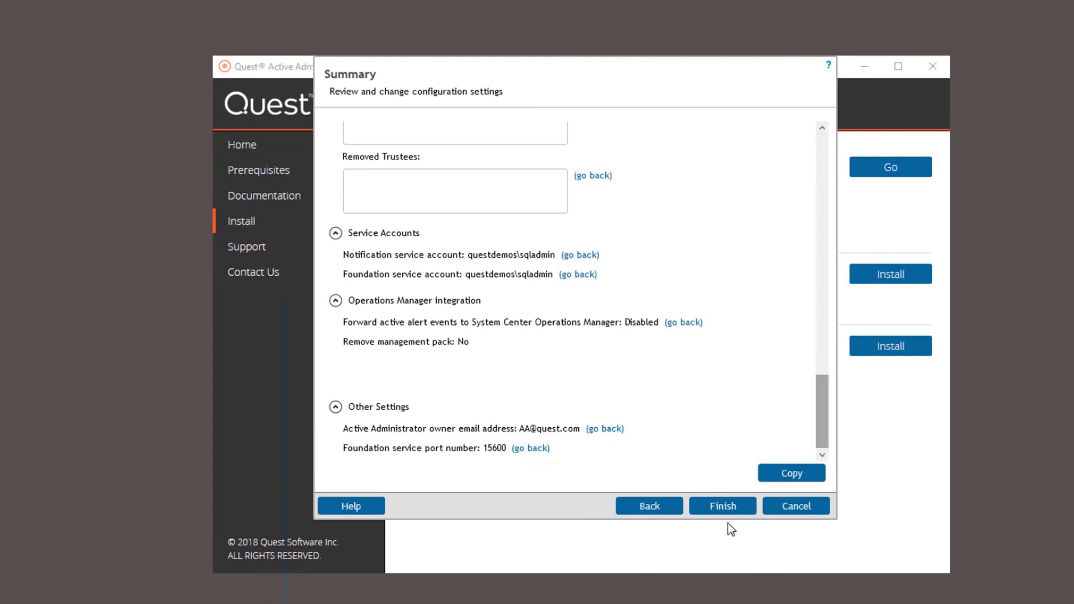
left_click_drag(822, 411, 829, 139)
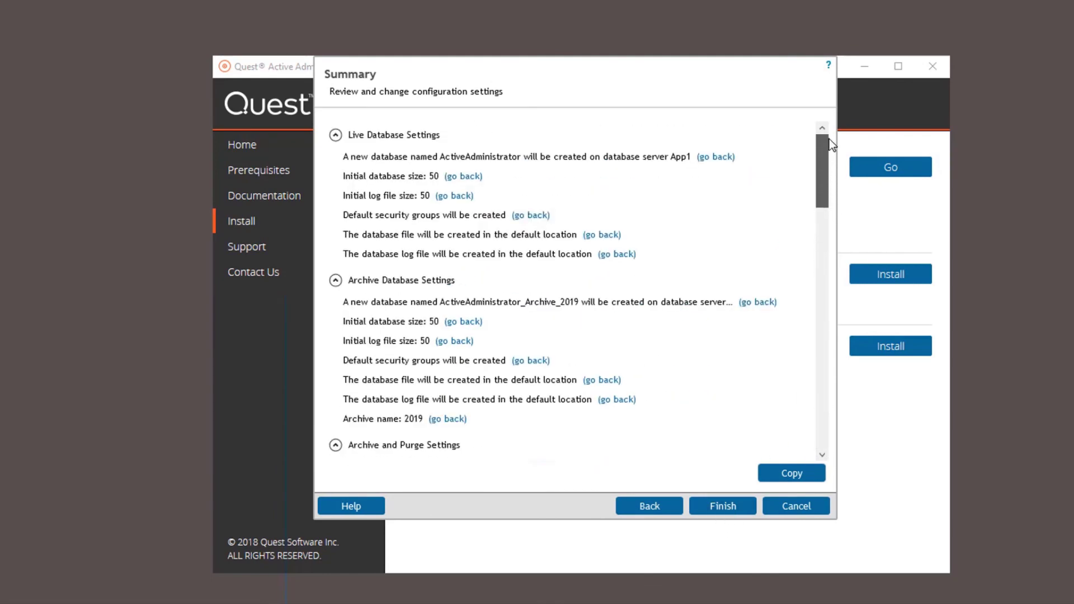
left_click(726, 507)
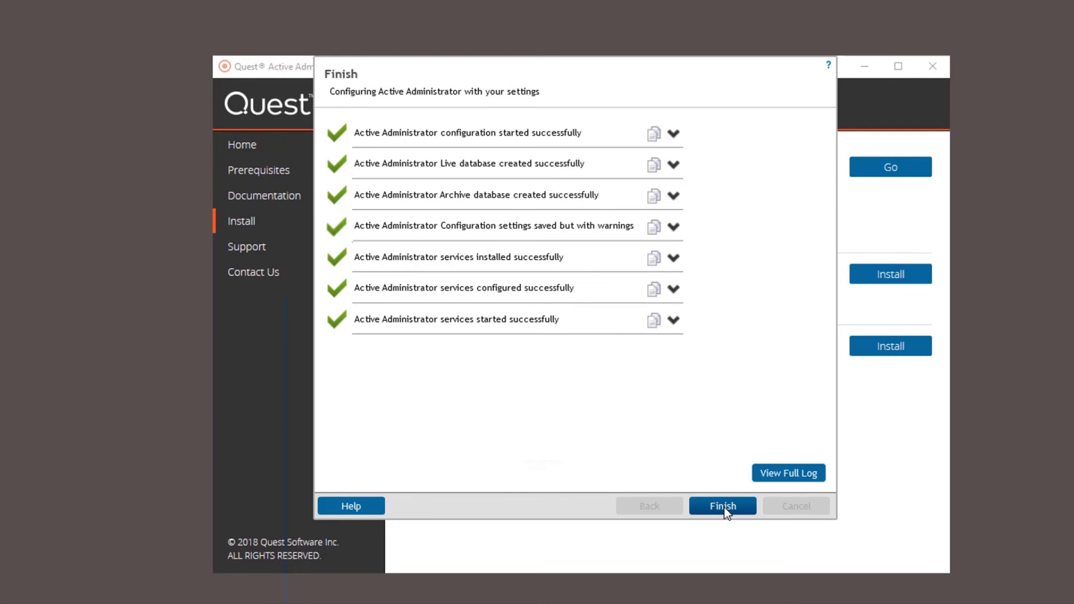
left_click(723, 506)
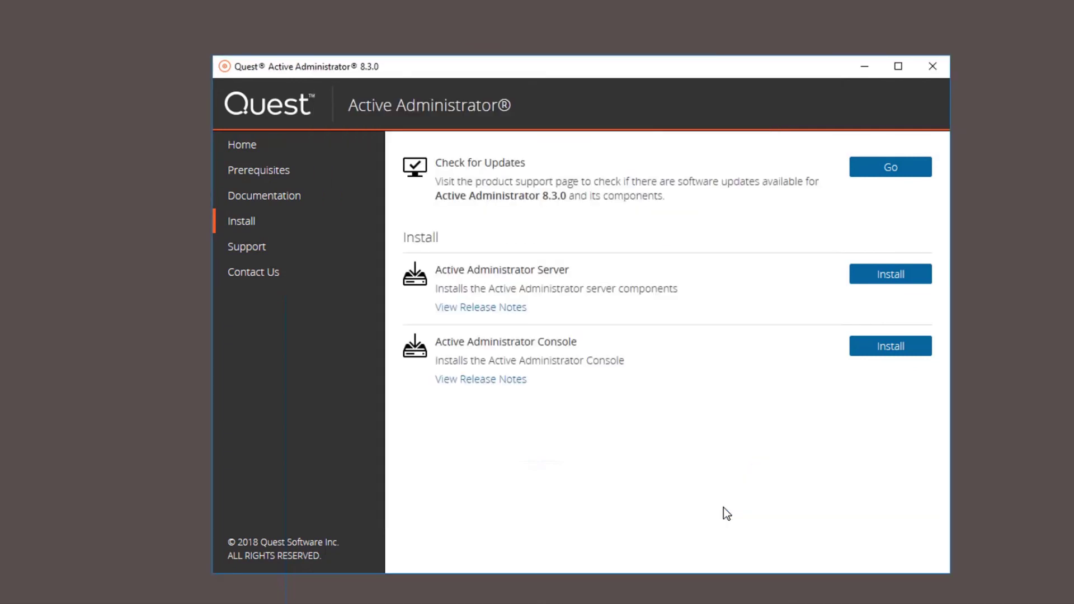